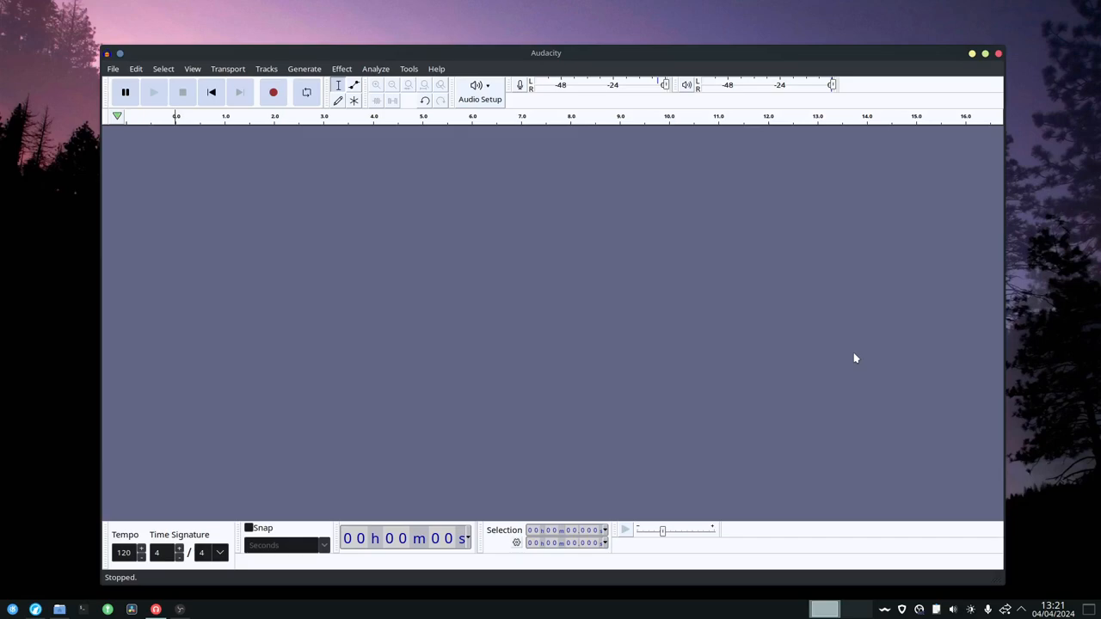
# - Drag testclip.wav from the Telephone Audacity folder in Dolphin into Audacity as a new track
pyautogui.click(58, 609)
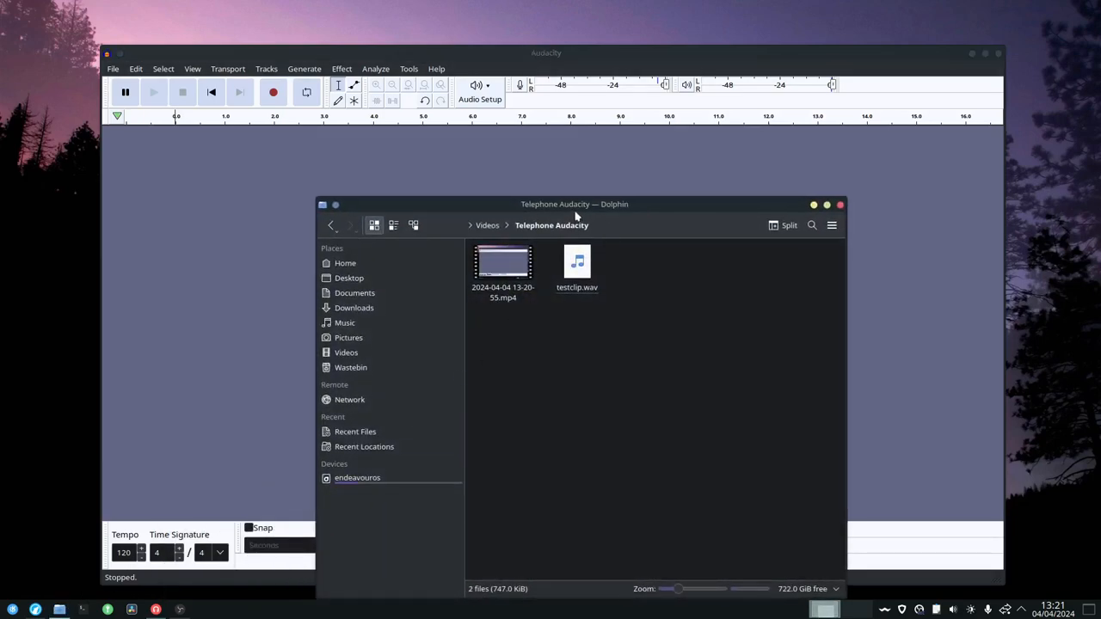
pyautogui.moveTo(576, 206)
pyautogui.mouseDown()
pyautogui.moveTo(625, 196)
pyautogui.moveTo(732, 228)
pyautogui.mouseUp()
pyautogui.moveTo(730, 307); pyautogui.dragTo(395, 207)
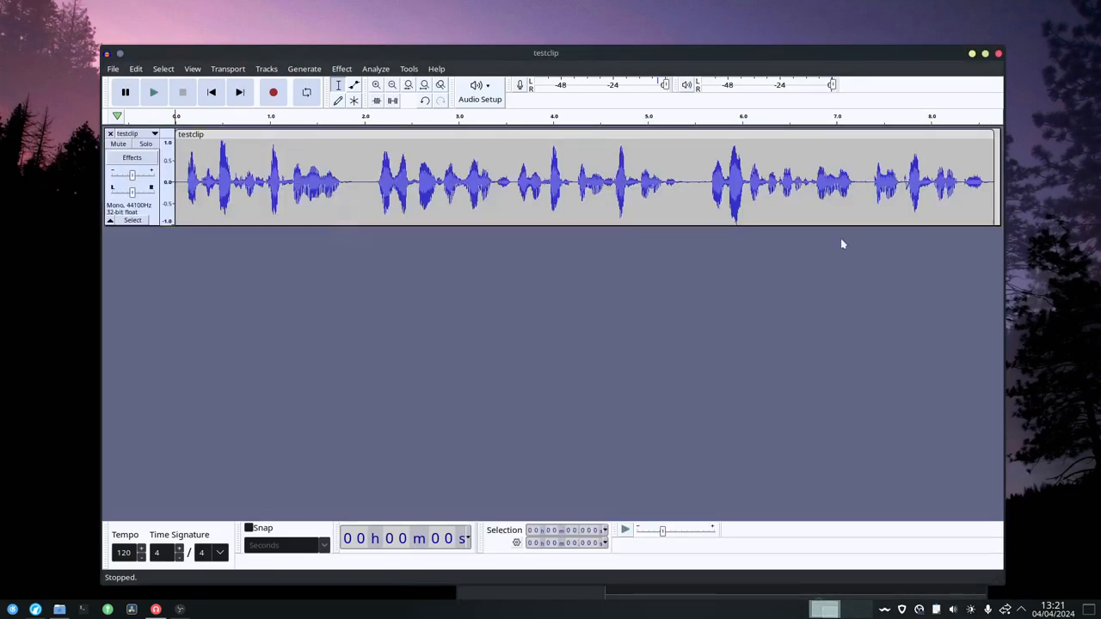
pyautogui.click(186, 159)
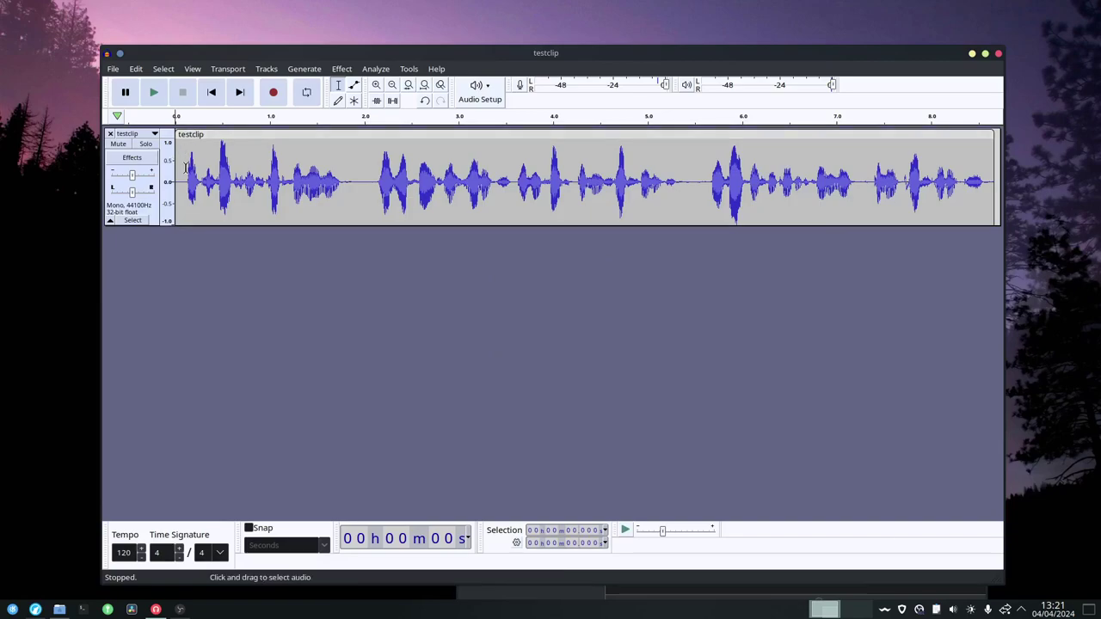
pyautogui.click(153, 92)
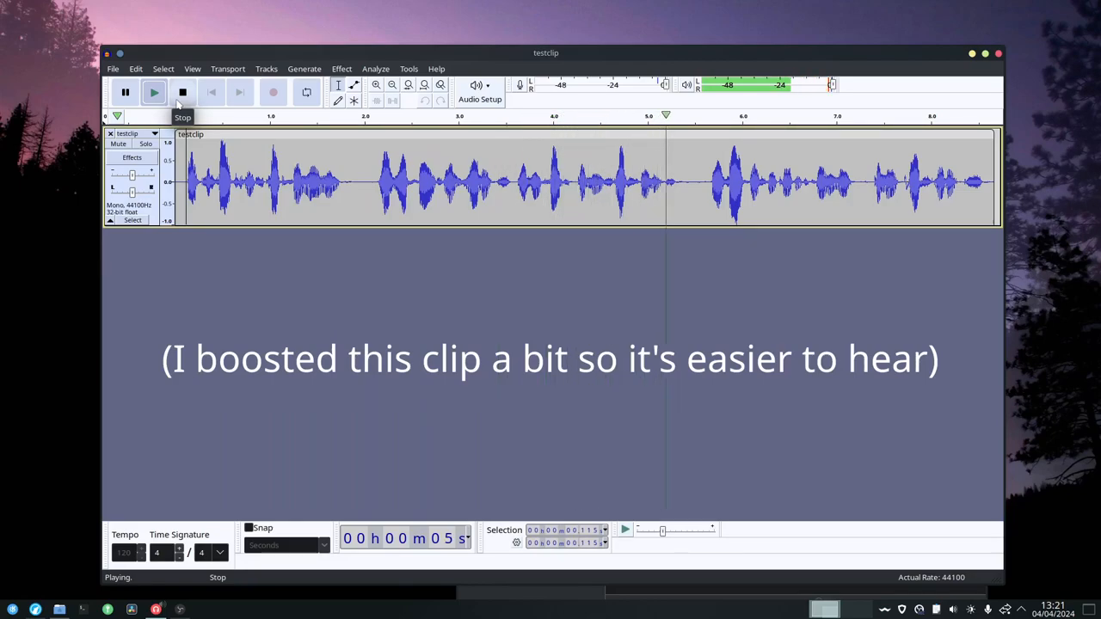
pyautogui.click(182, 92)
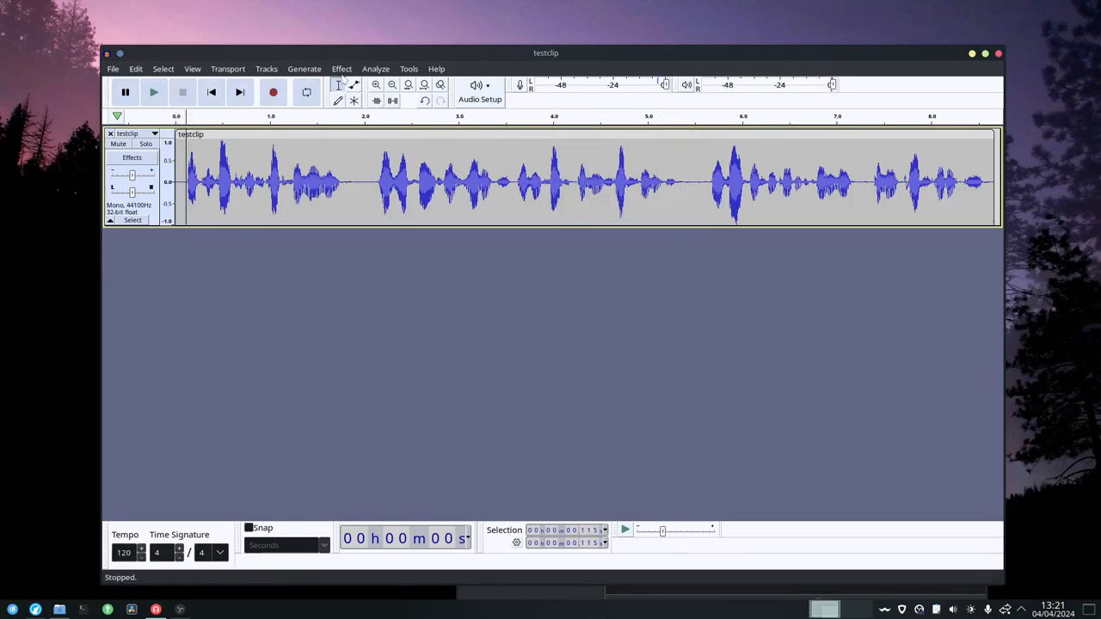
# - Select the whole track and apply Filter Curve EQ with the Telephone factory preset
pyautogui.hotkey('ctrl', 'a')
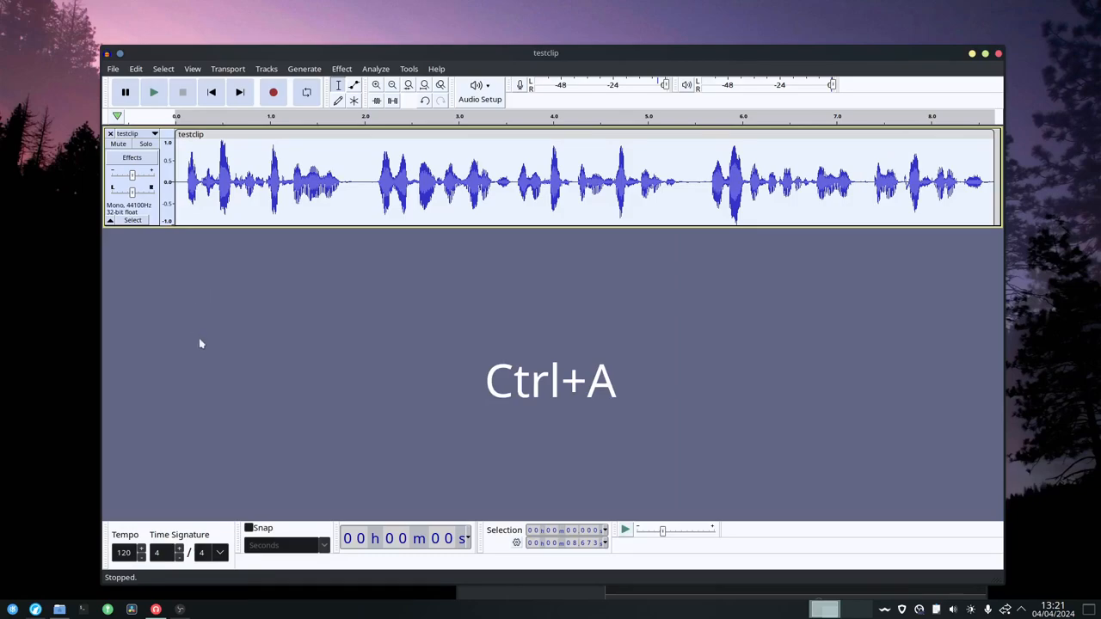
pyautogui.click(342, 69)
pyautogui.moveTo(374, 167)
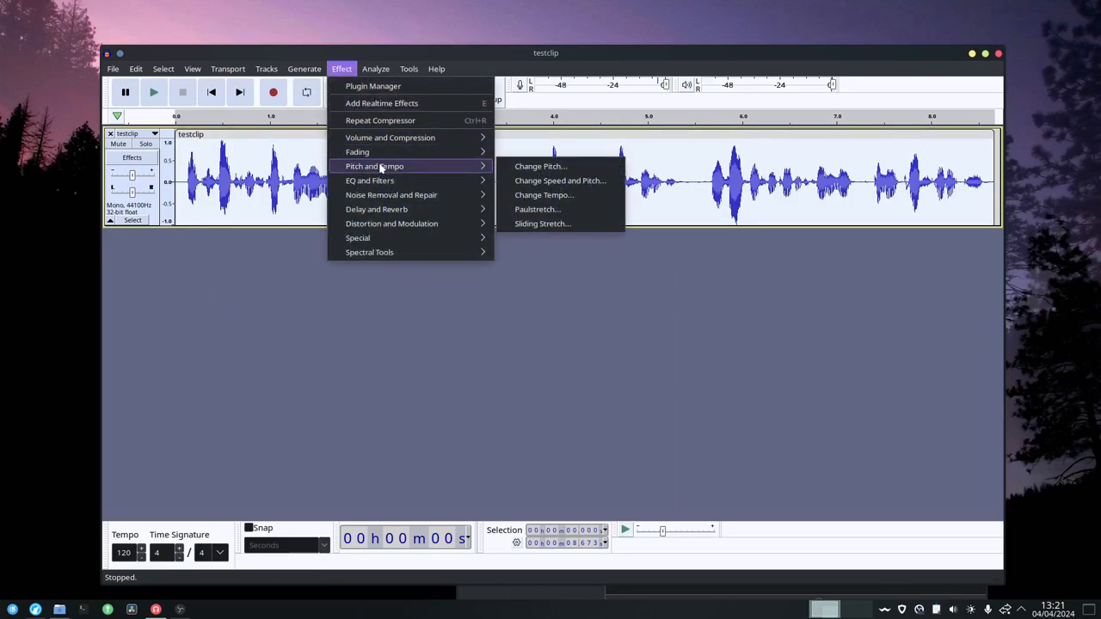
pyautogui.click(540, 195)
pyautogui.click(323, 191)
pyautogui.moveTo(336, 257)
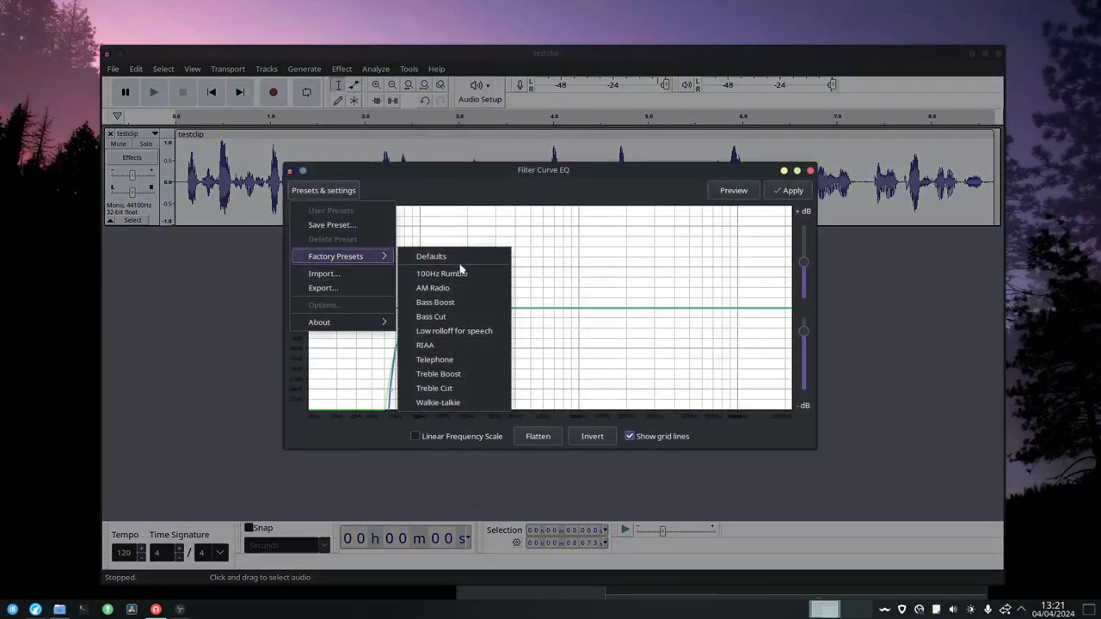
pyautogui.click(434, 359)
pyautogui.click(788, 190)
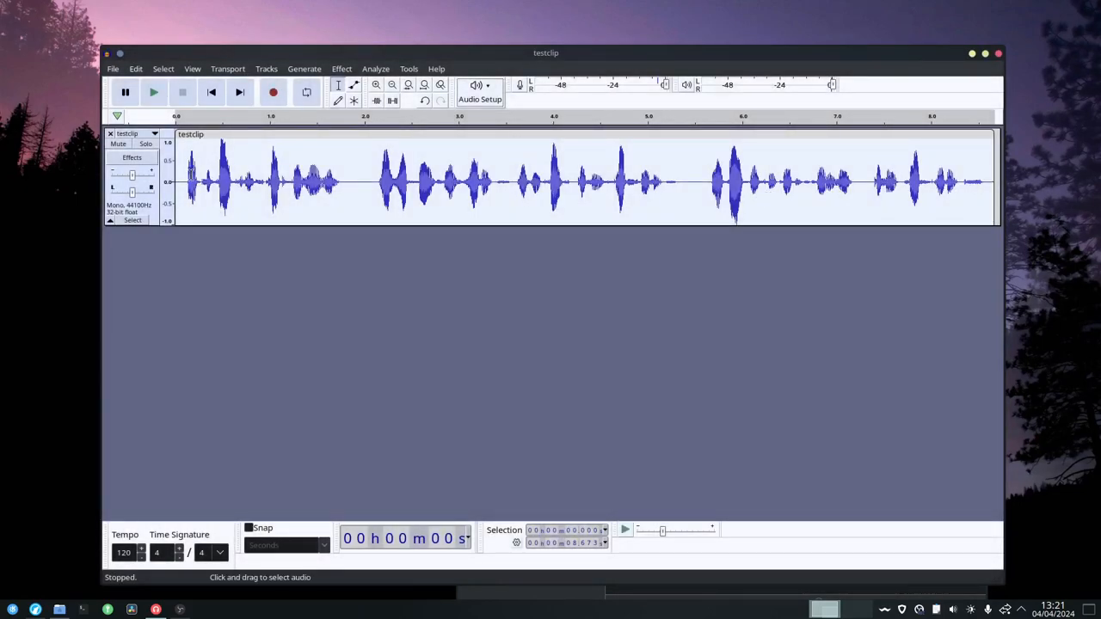
pyautogui.click(183, 185)
pyautogui.press('space')
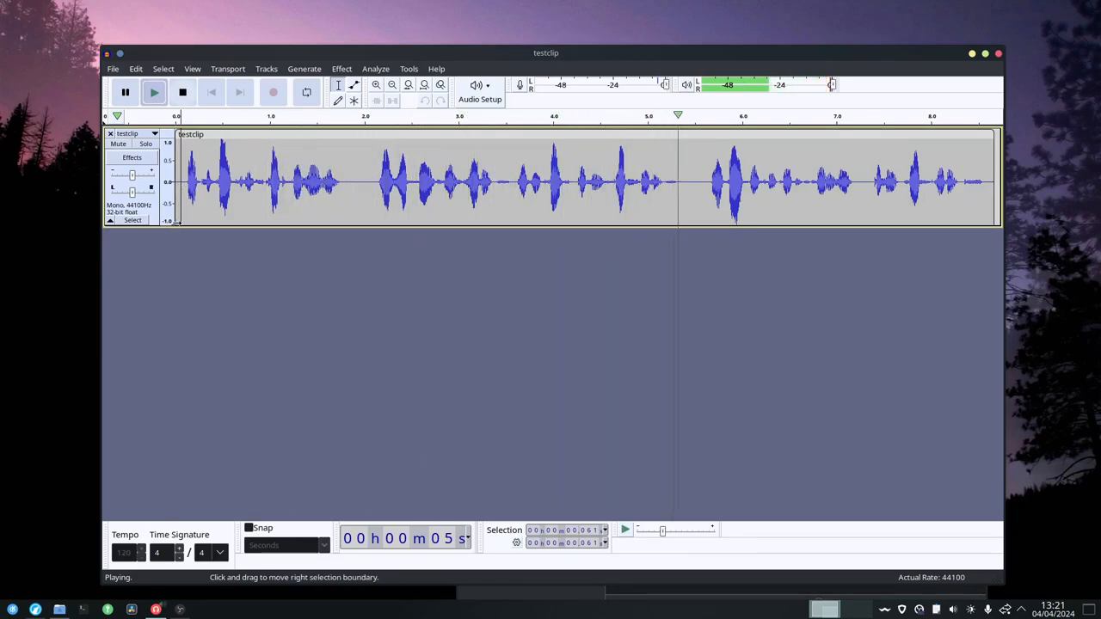
pyautogui.press('space')
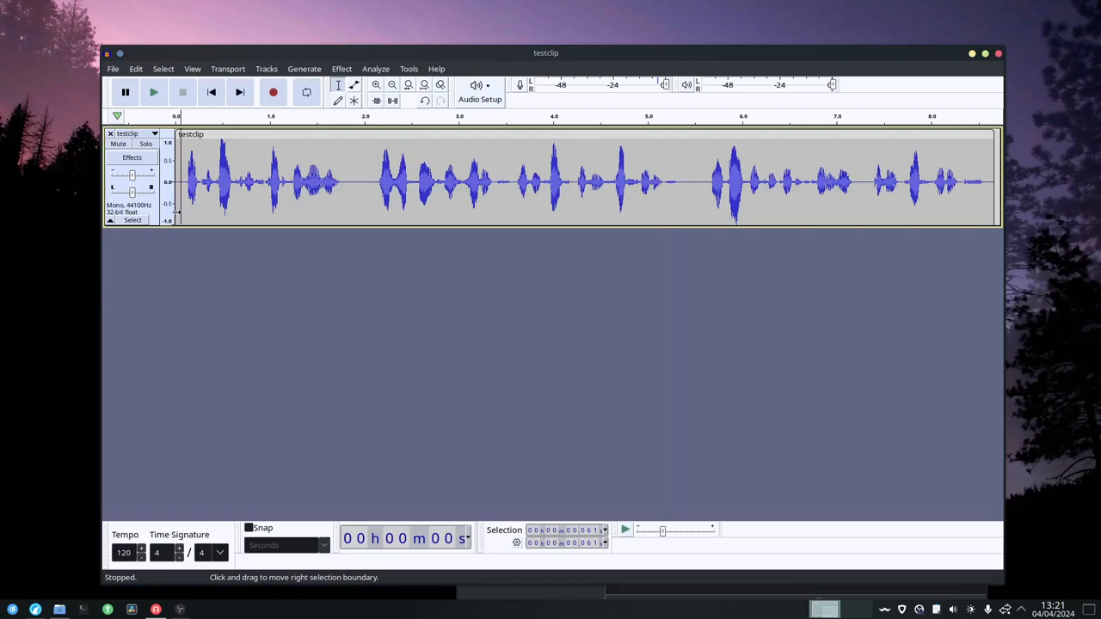